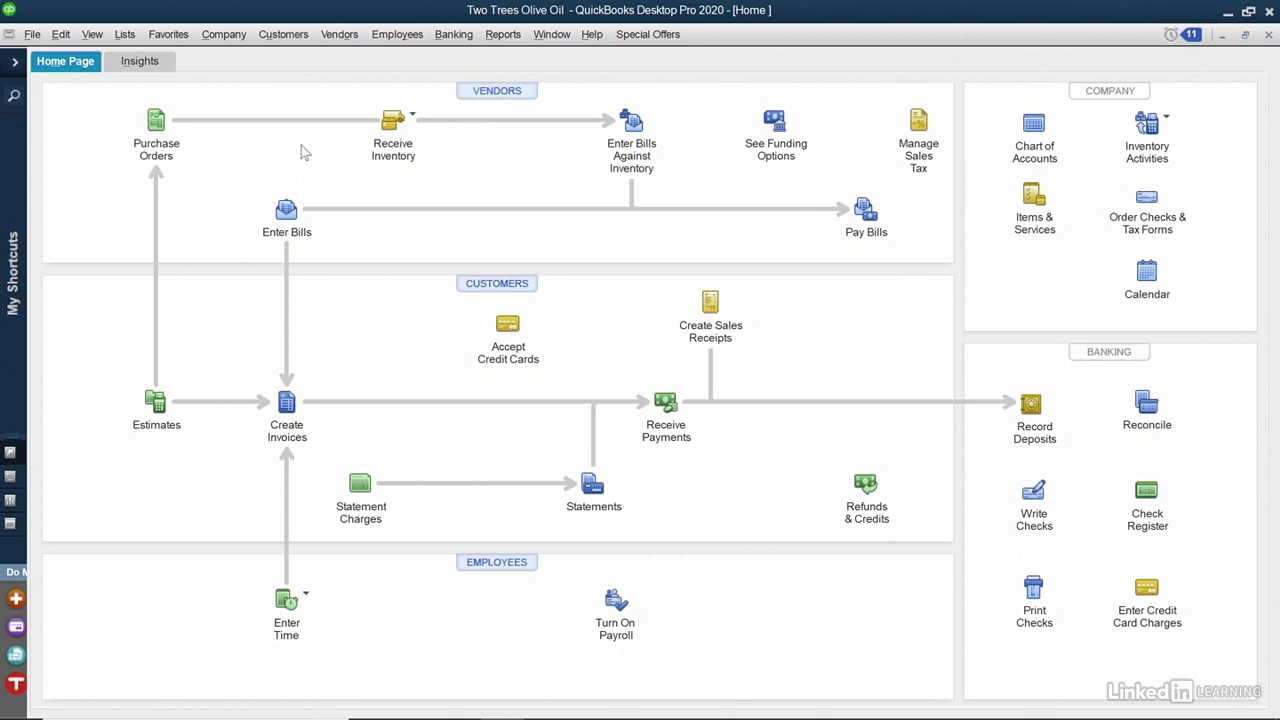
Open a blank Receive Payments form from the Home page.
click(664, 400)
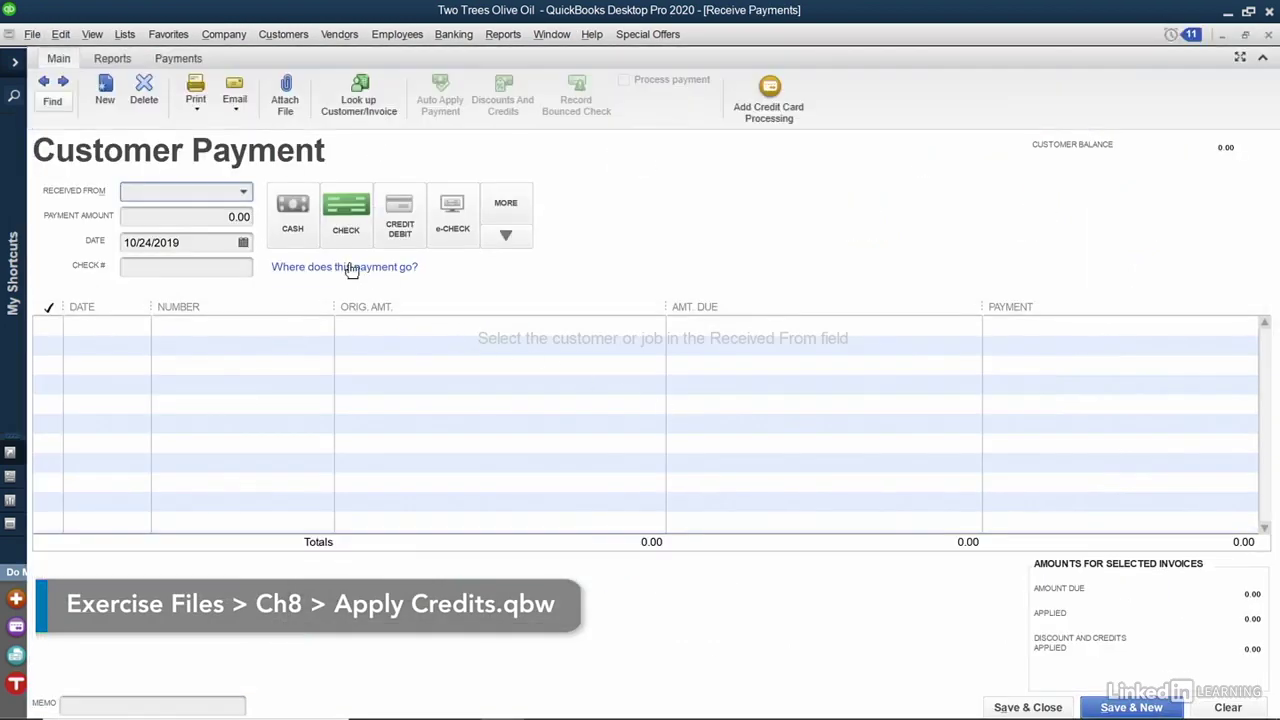
Choose the paying customer and view the credits available for invoice 110.
click(243, 192)
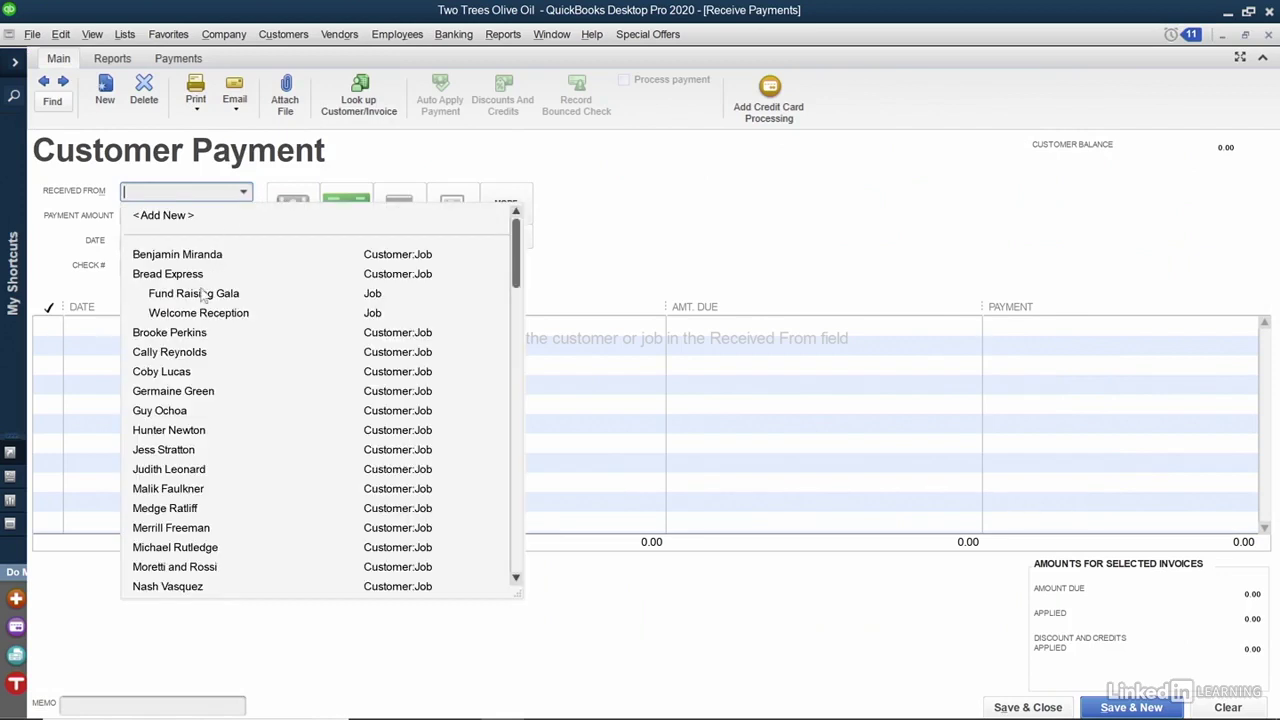
click(190, 332)
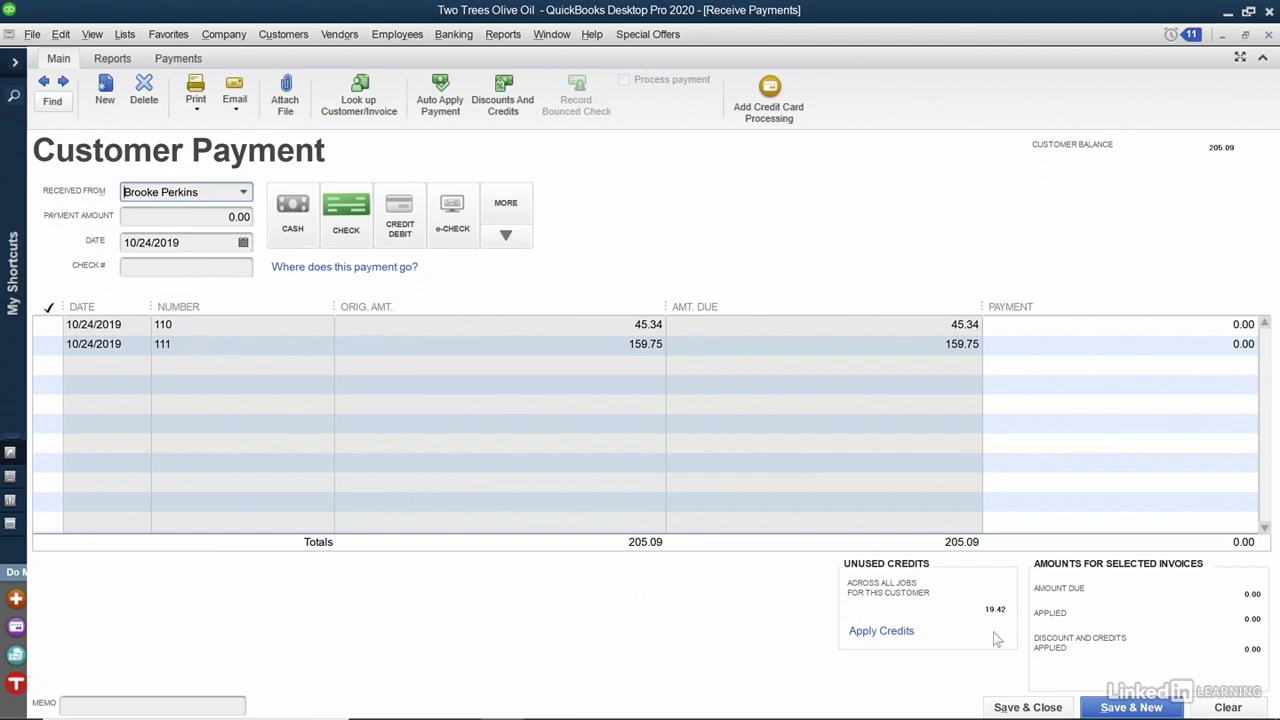
click(512, 90)
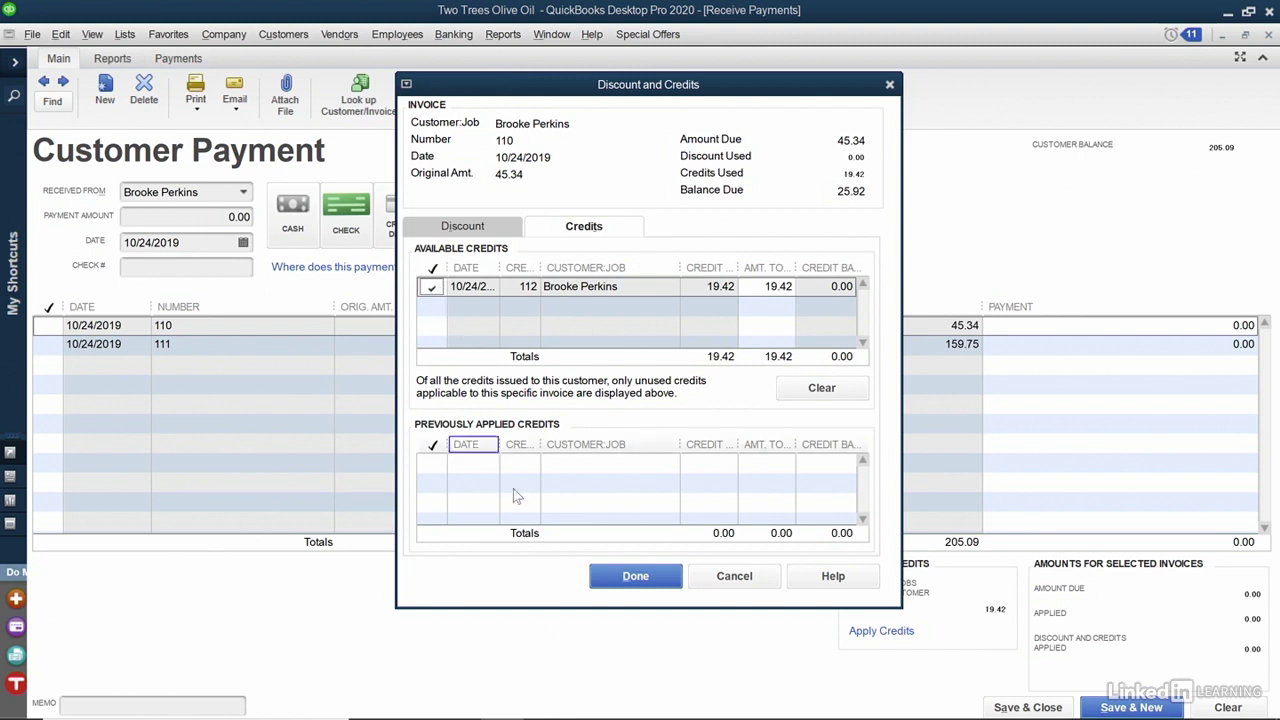
Apply the 19.42 credit to invoice 110 and save the payment.
click(635, 577)
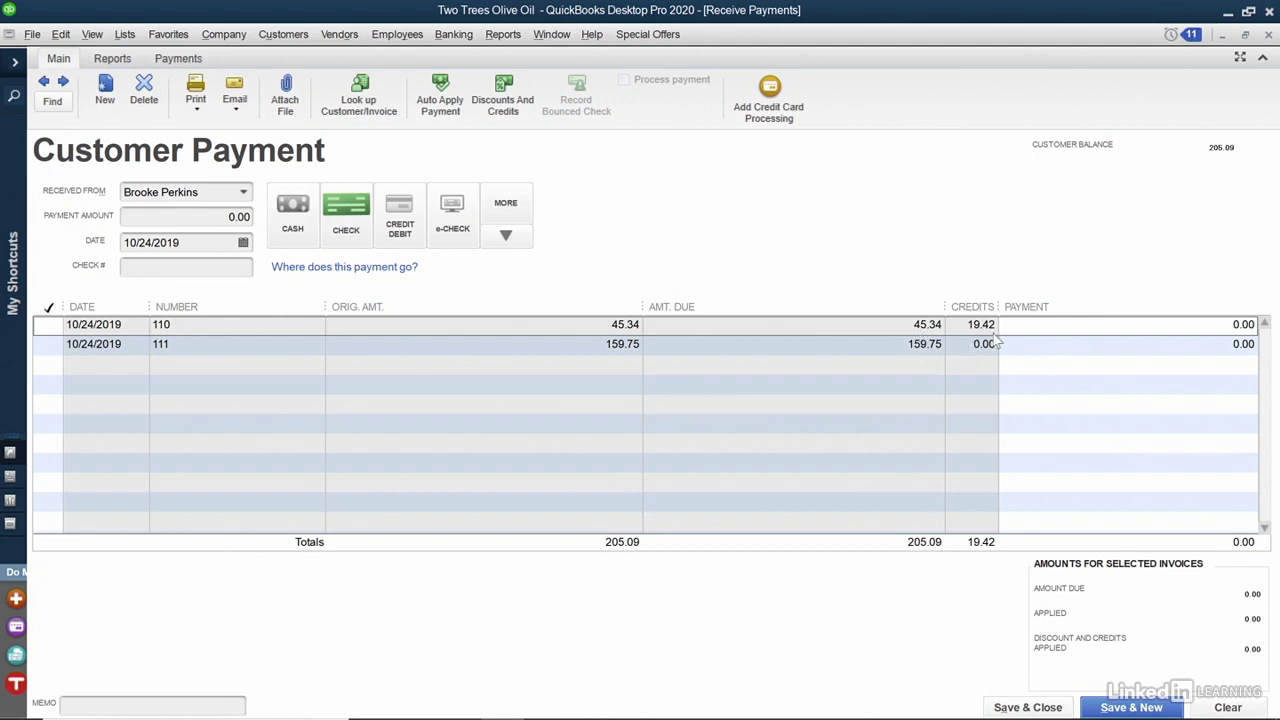
click(1028, 708)
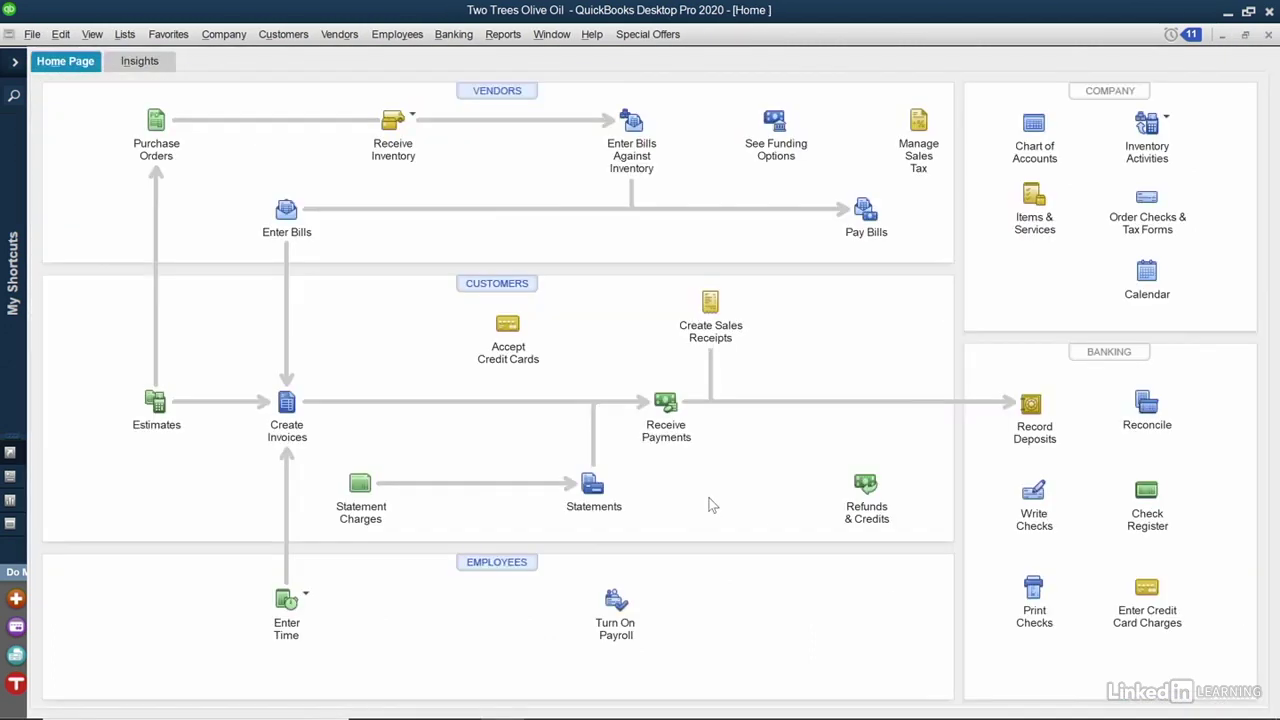
Find the customer's invoices and open invoice 110, now showing a 25.92 balance due.
click(286, 405)
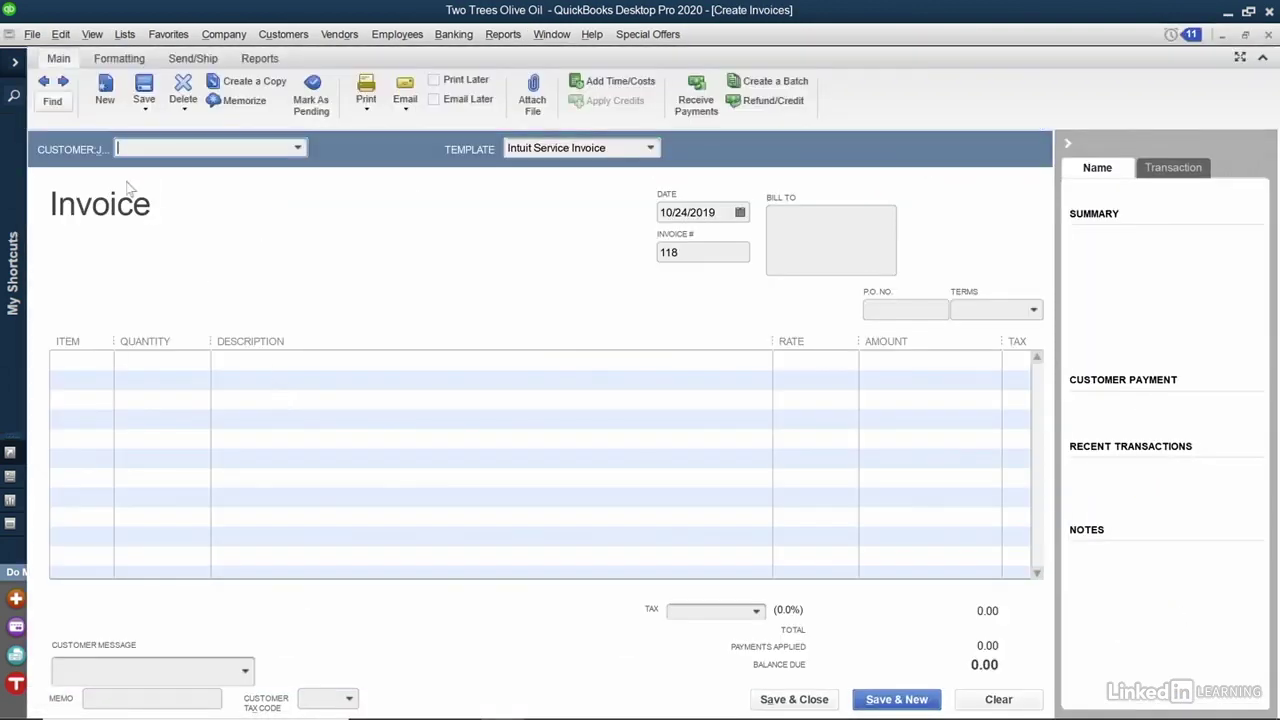
click(58, 103)
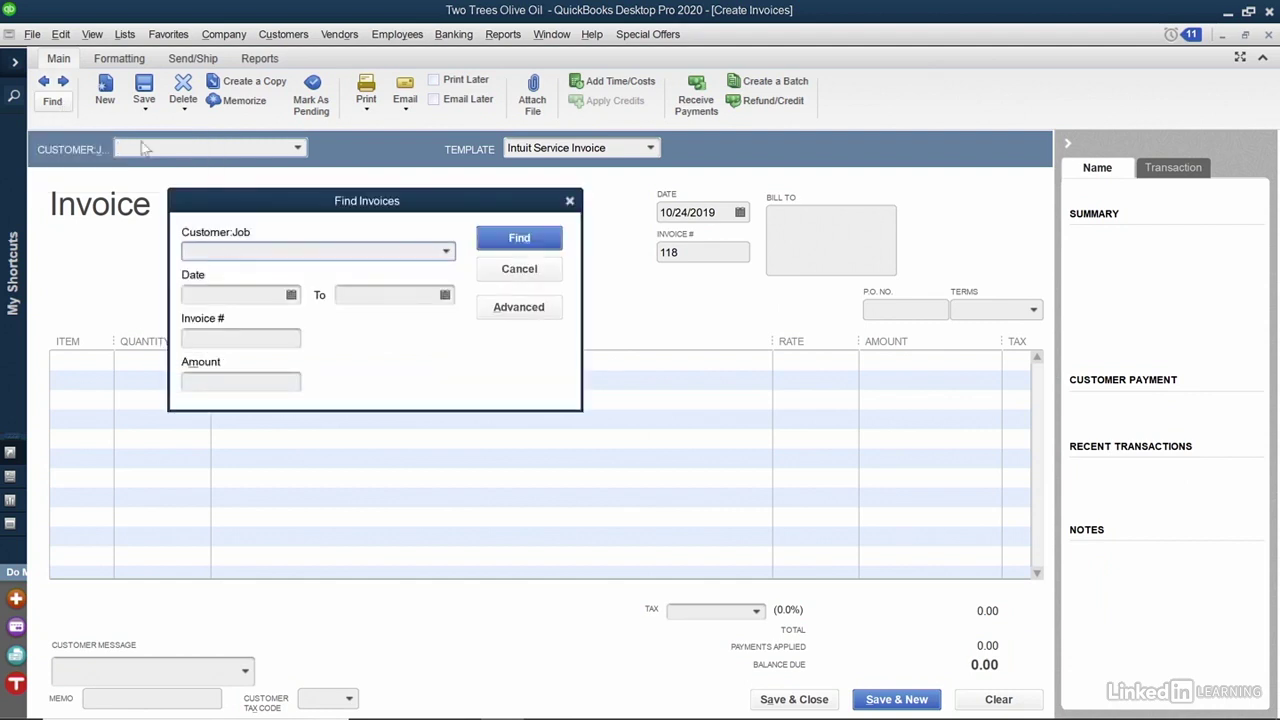
click(446, 252)
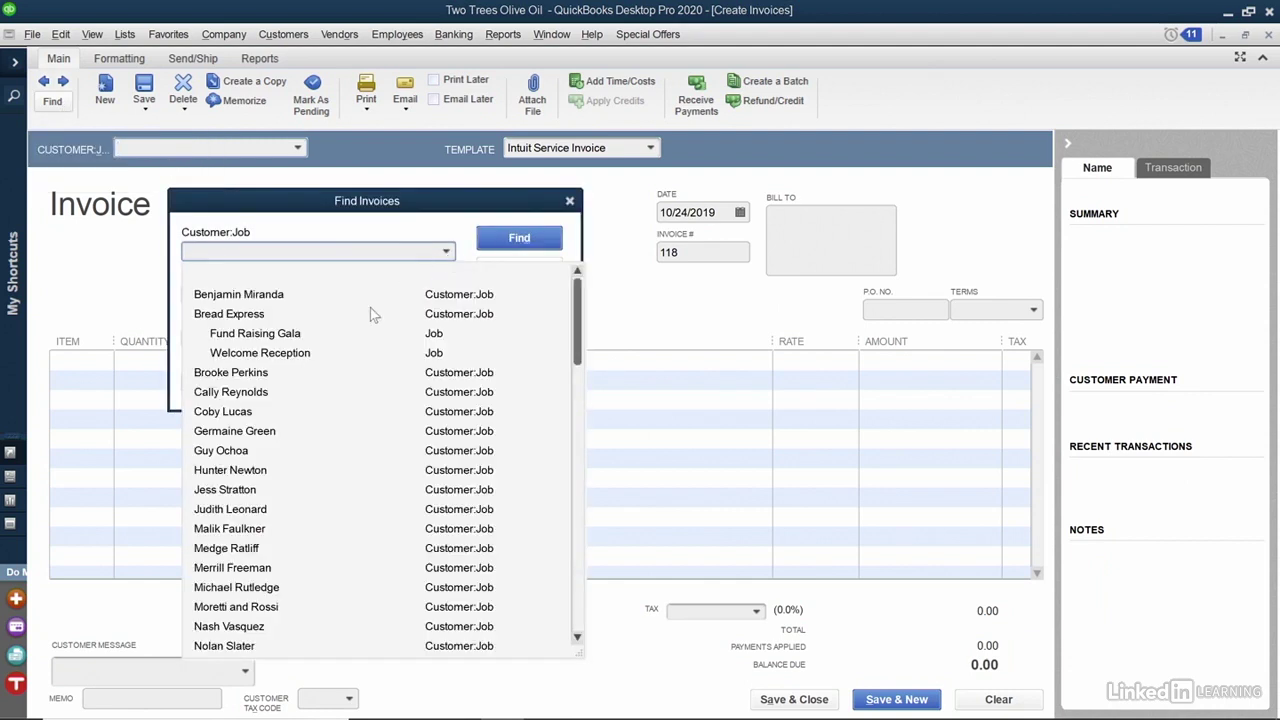
click(290, 372)
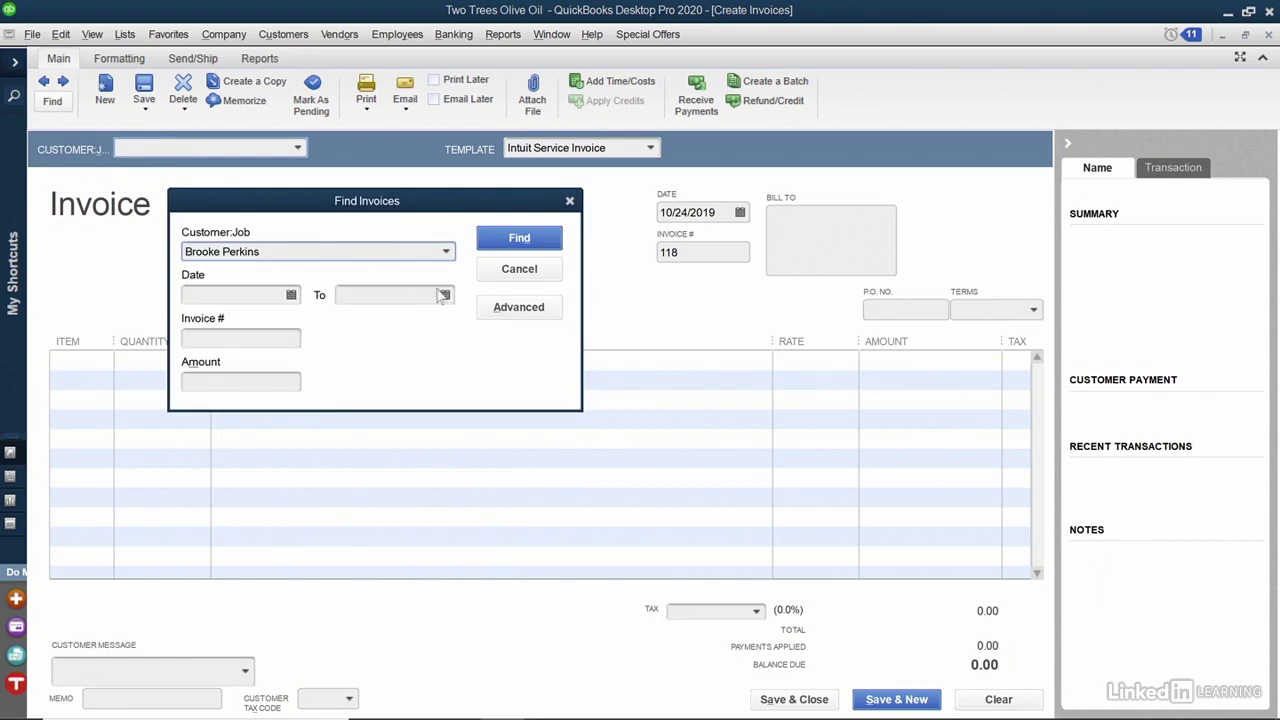
click(520, 240)
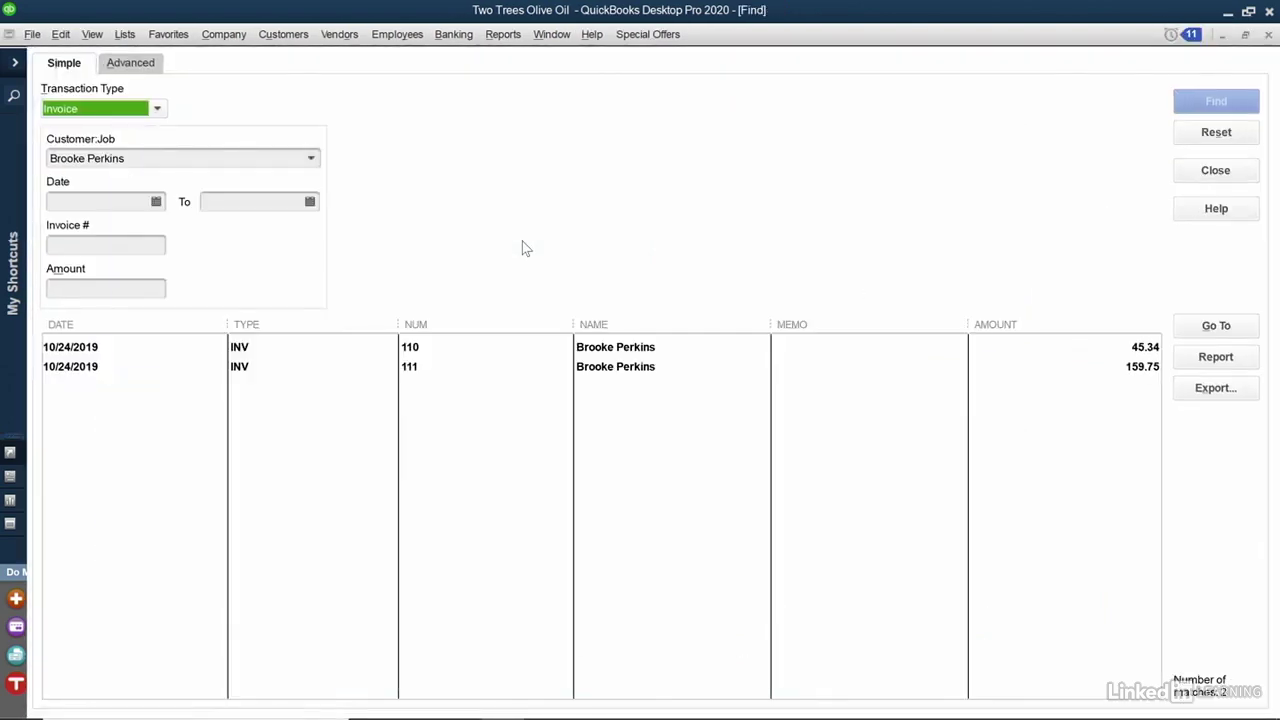
double_click(435, 356)
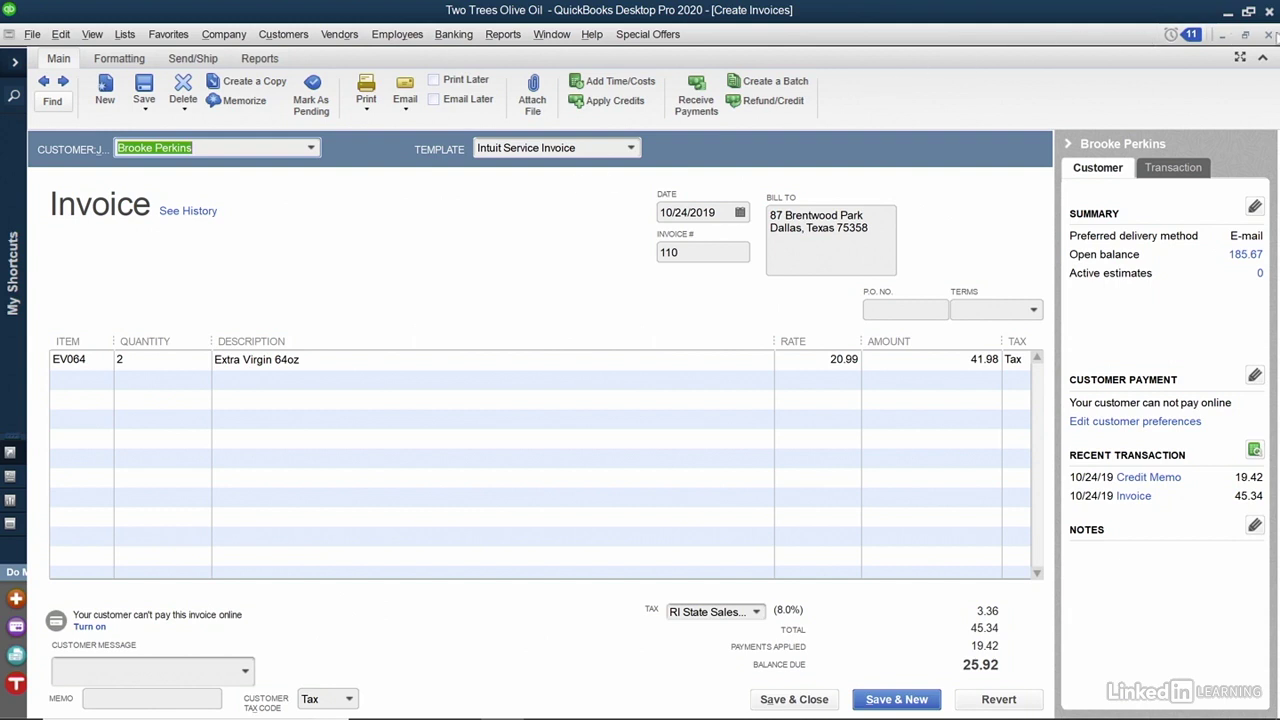
Return to the invoice search results for invoices 110 and 111, then close them.
key(ctrl+f)
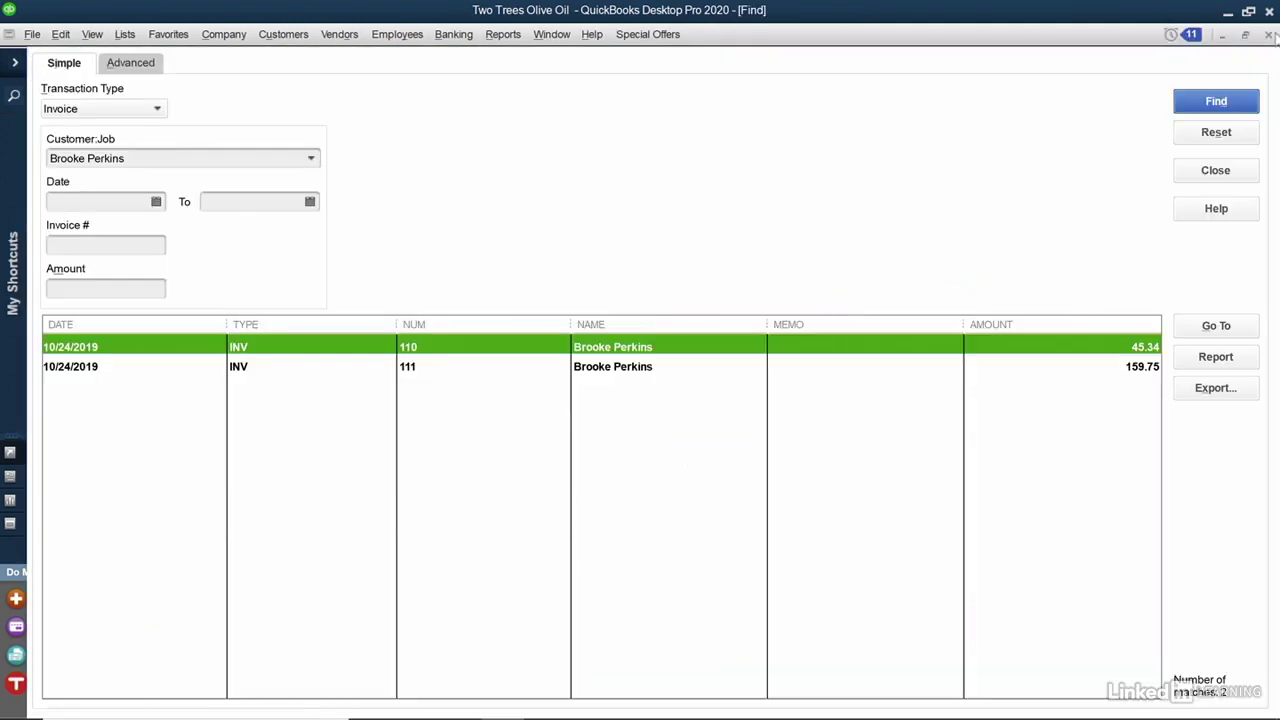
click(1270, 35)
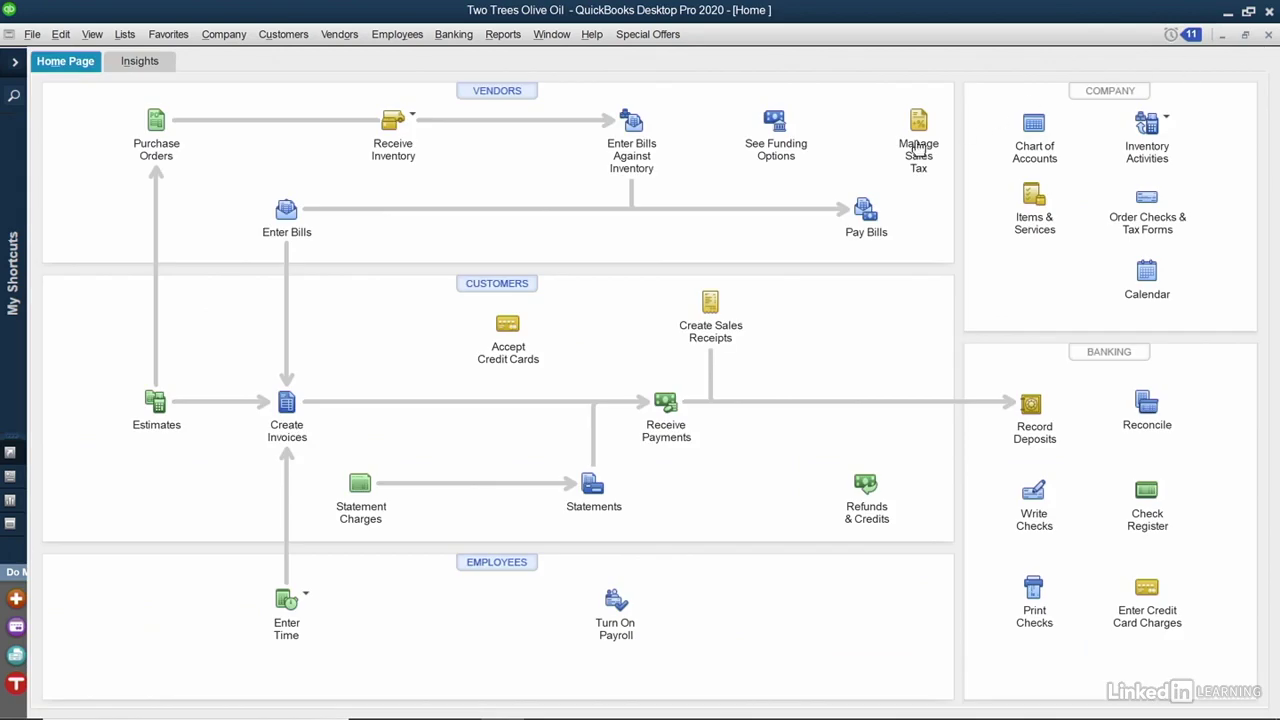
Start a new payment for the second customer and view the credits for invoice 113.
click(662, 410)
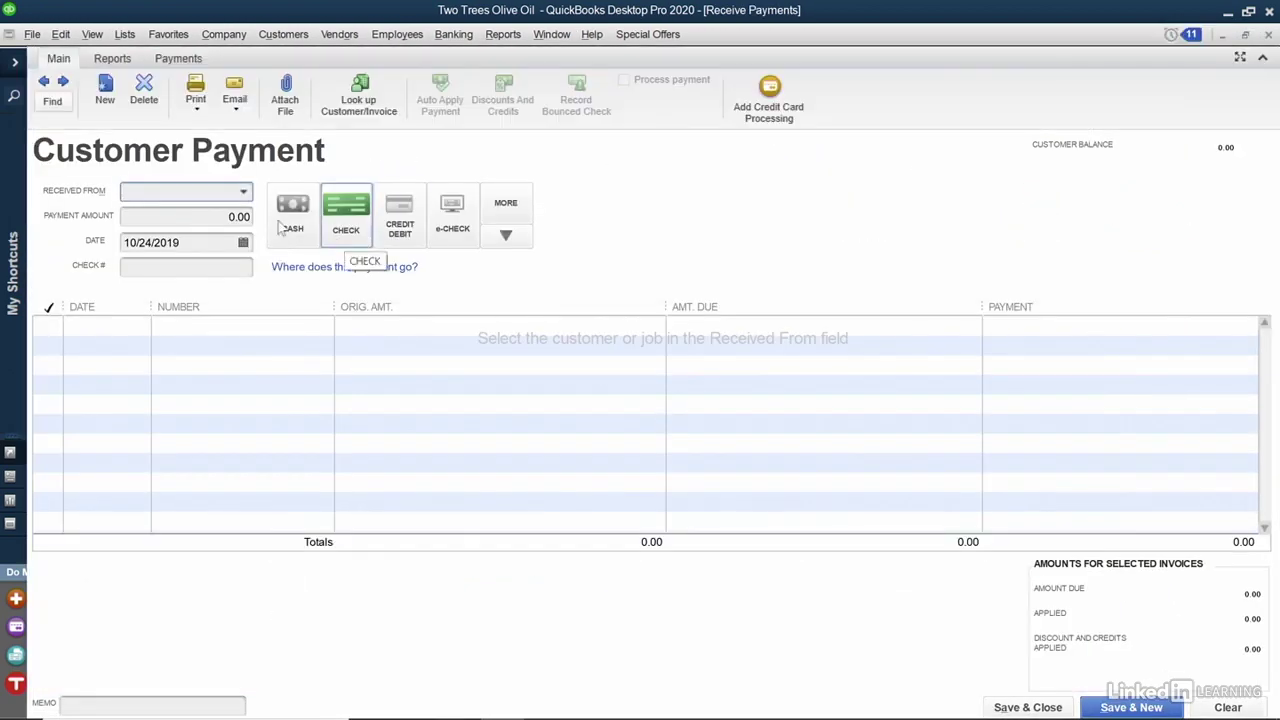
click(243, 194)
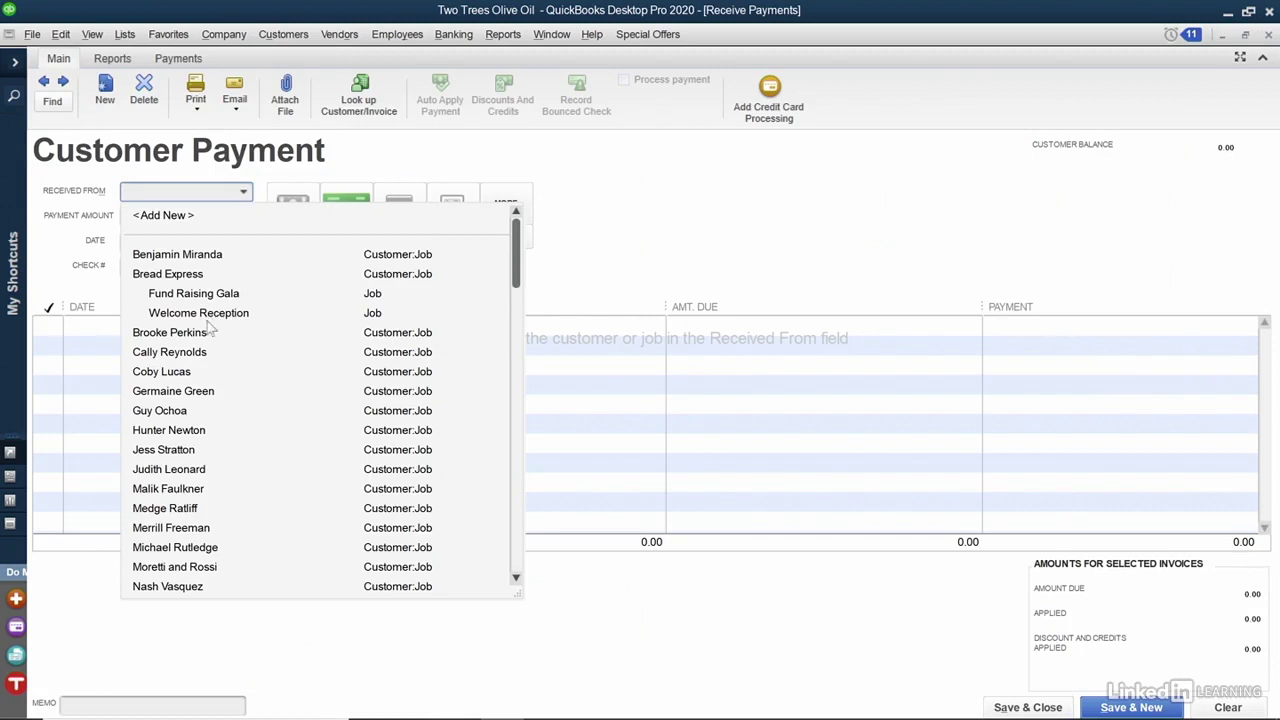
click(165, 371)
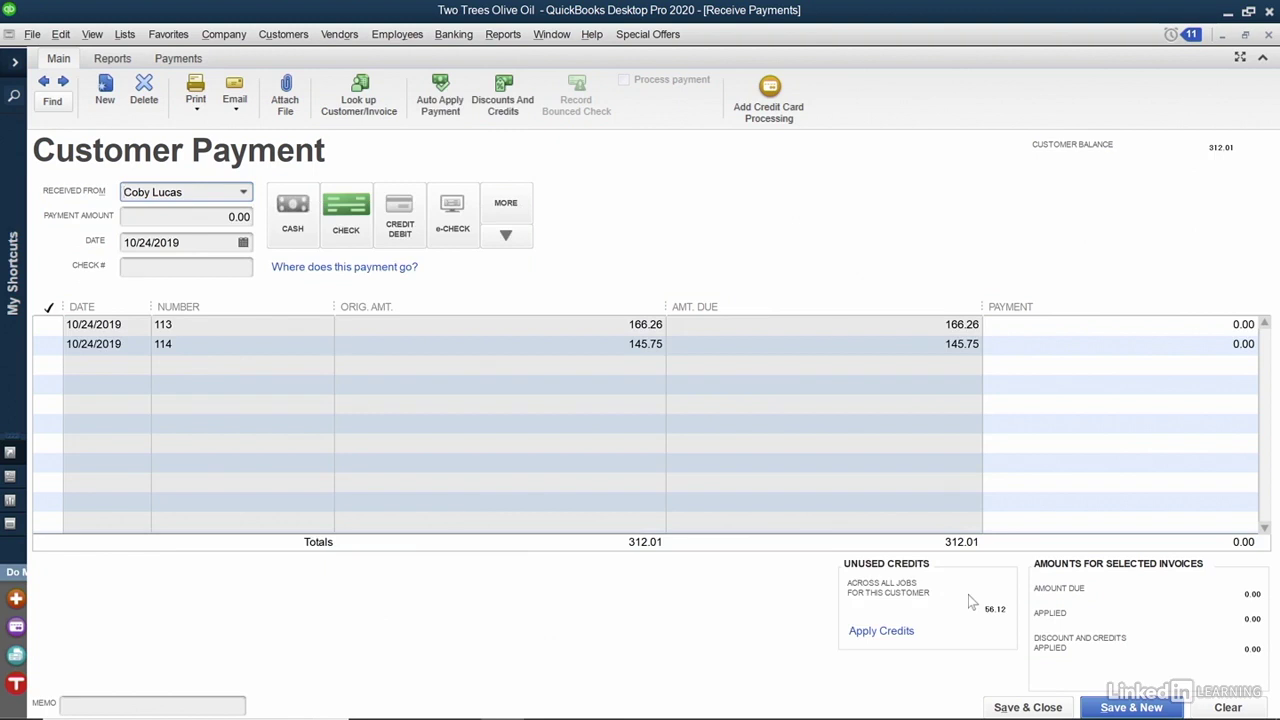
click(505, 100)
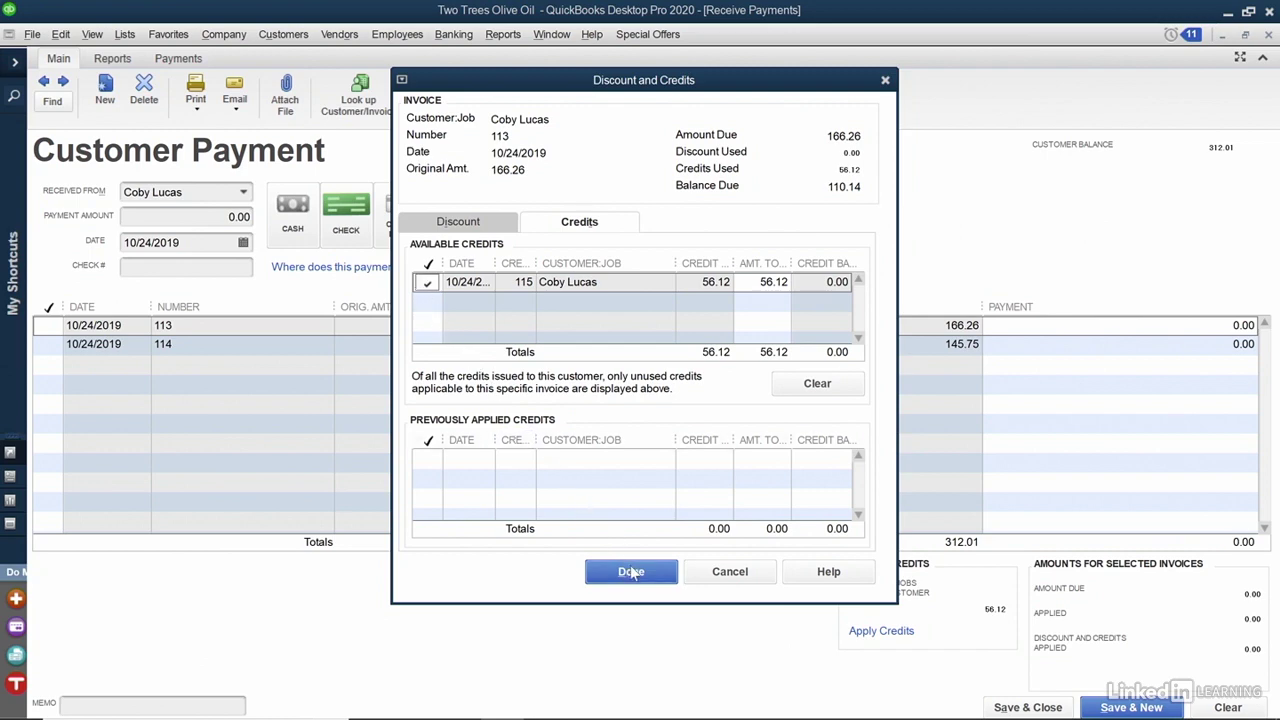
Apply the 56.12 credit to invoice 113 and mark it paid for 110.14.
click(630, 569)
click(48, 326)
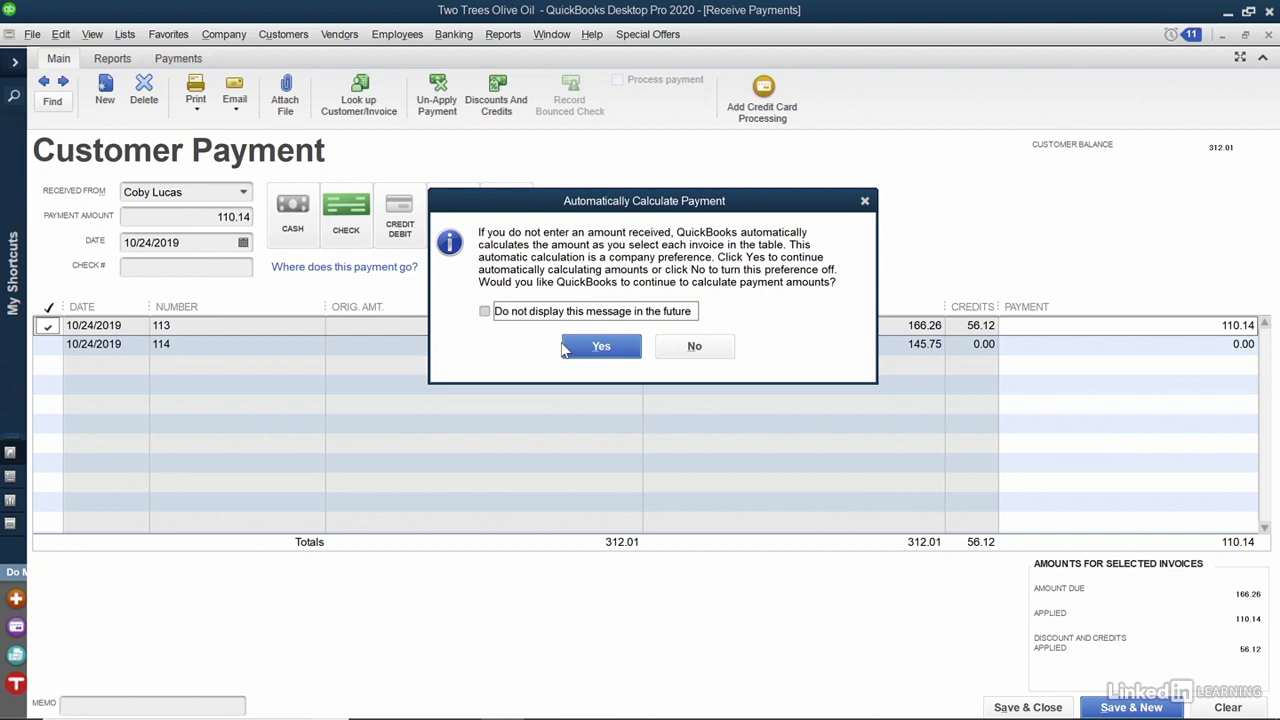
Also pay invoice 114, record the 255.89 payment as check 43, and save it.
click(600, 346)
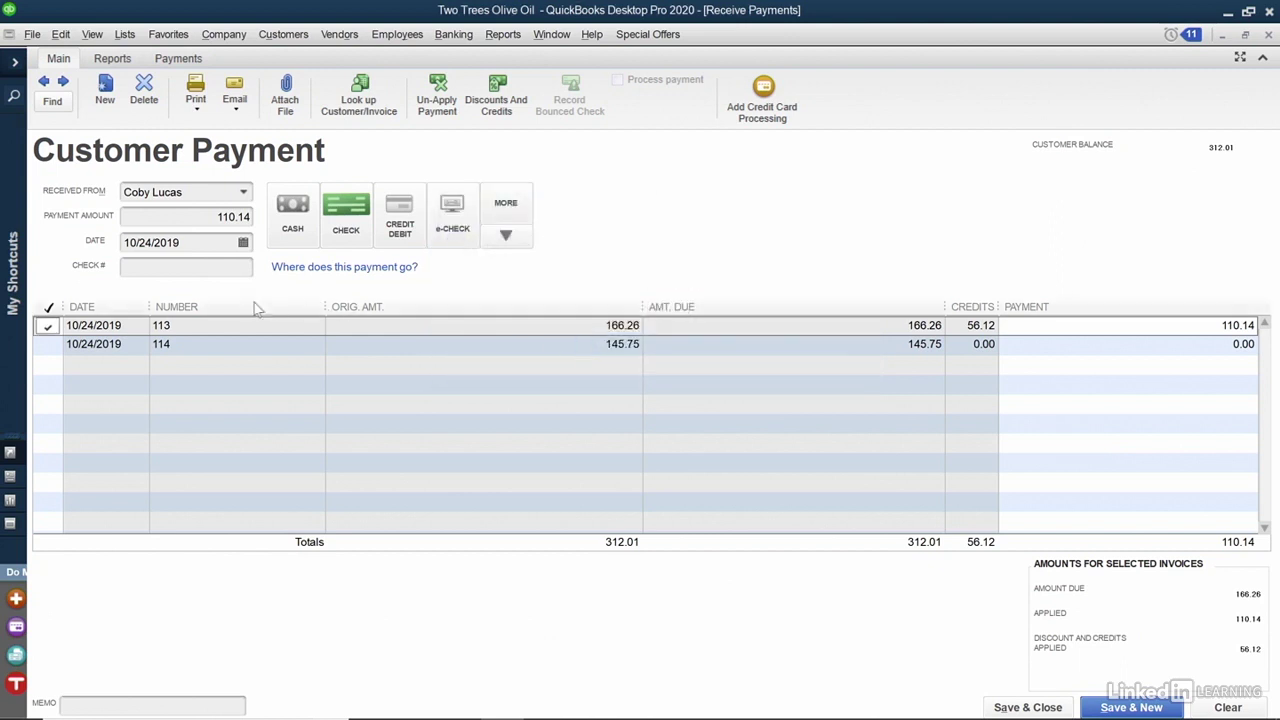
click(40, 344)
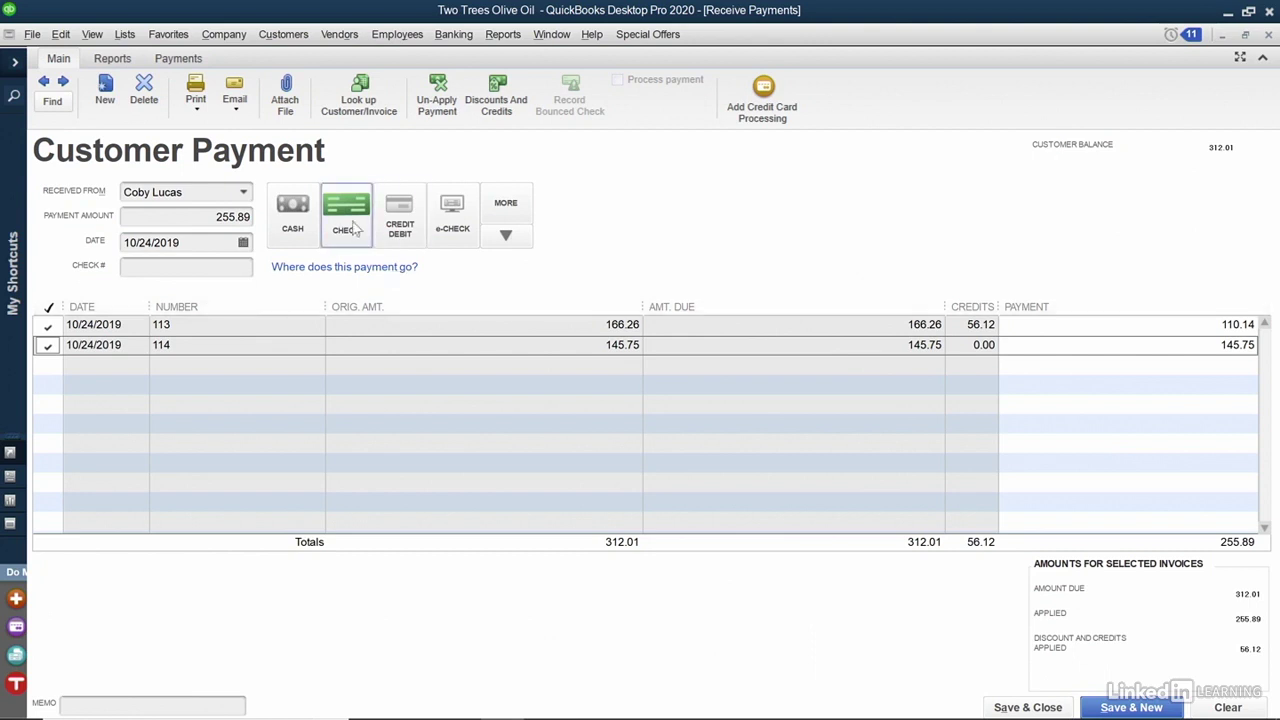
click(240, 270)
text(43)
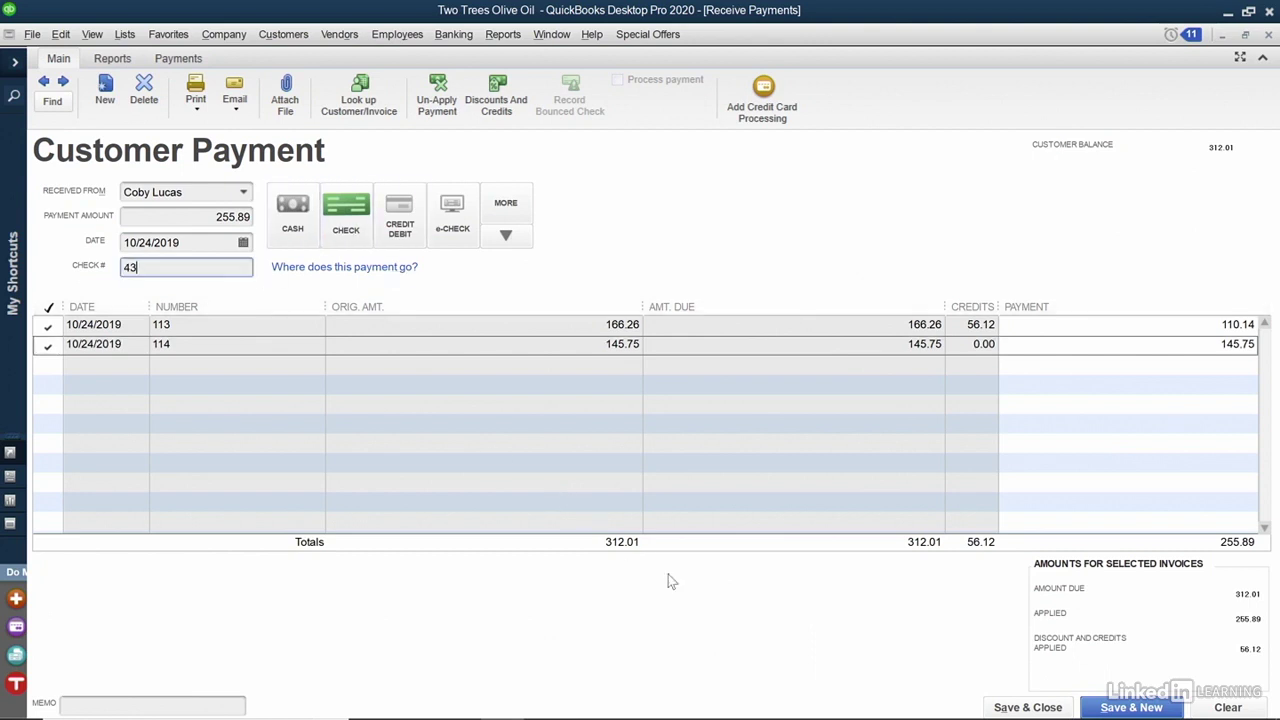
click(1000, 706)
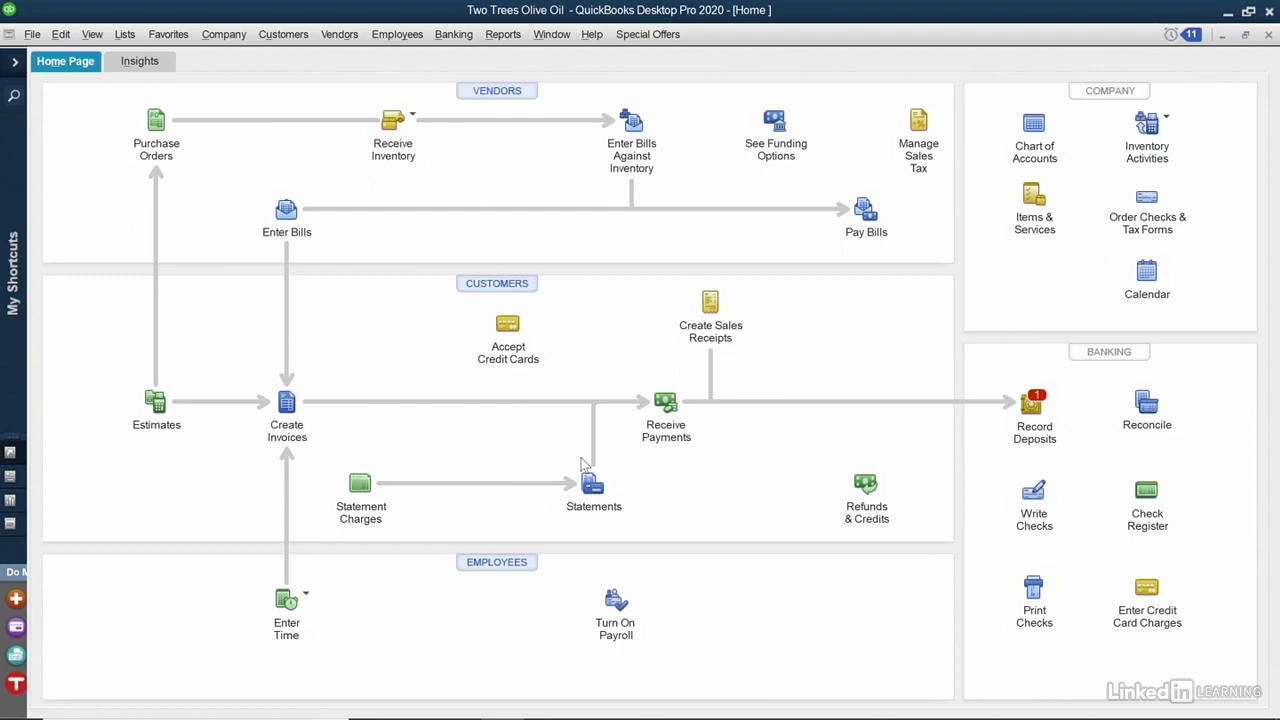
In the Customer Center, select Bread Express's Welcome Reception job and open invoice 116.
click(507, 286)
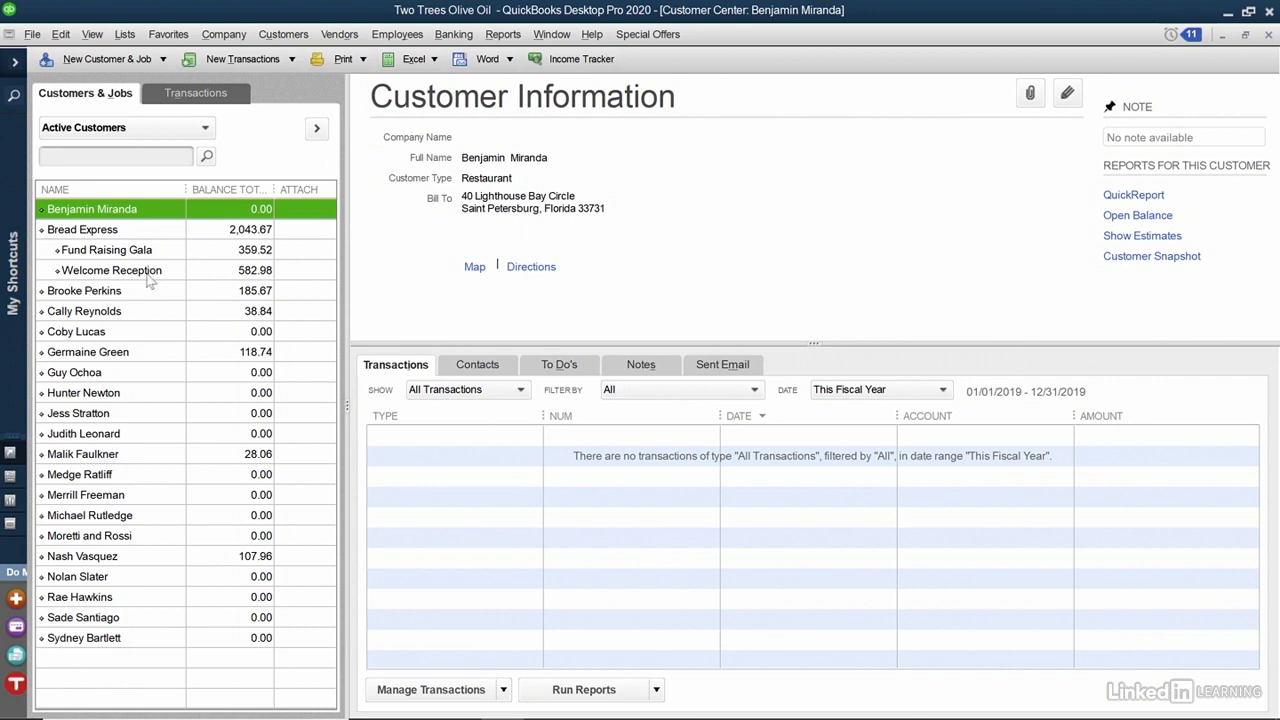
click(176, 274)
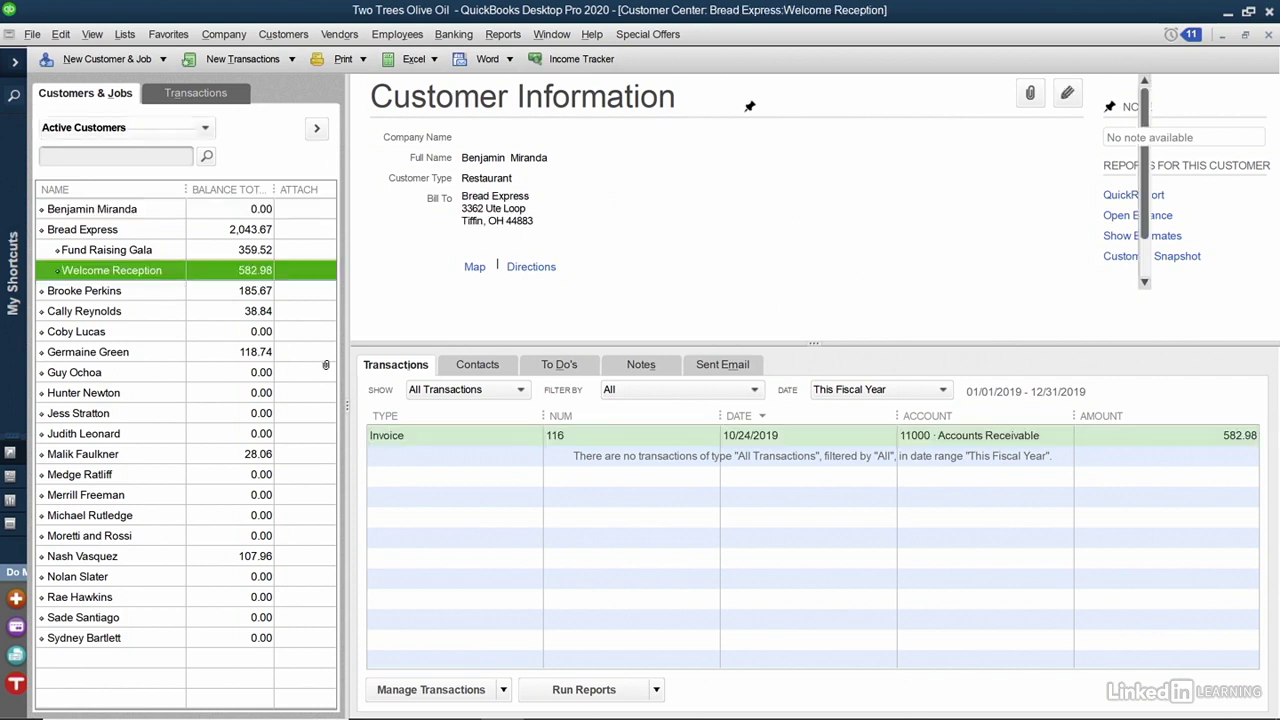
double_click(505, 443)
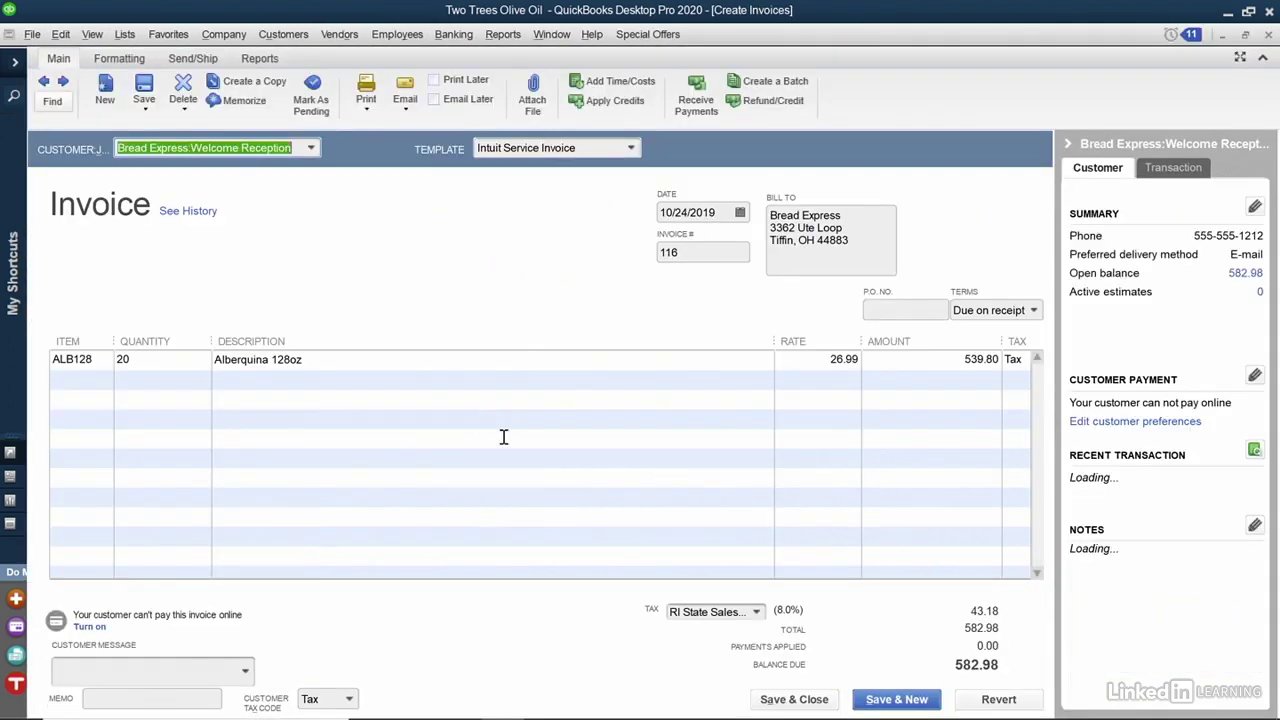
Bring up the available credits for invoice 116, including the 248.29 credit.
click(603, 105)
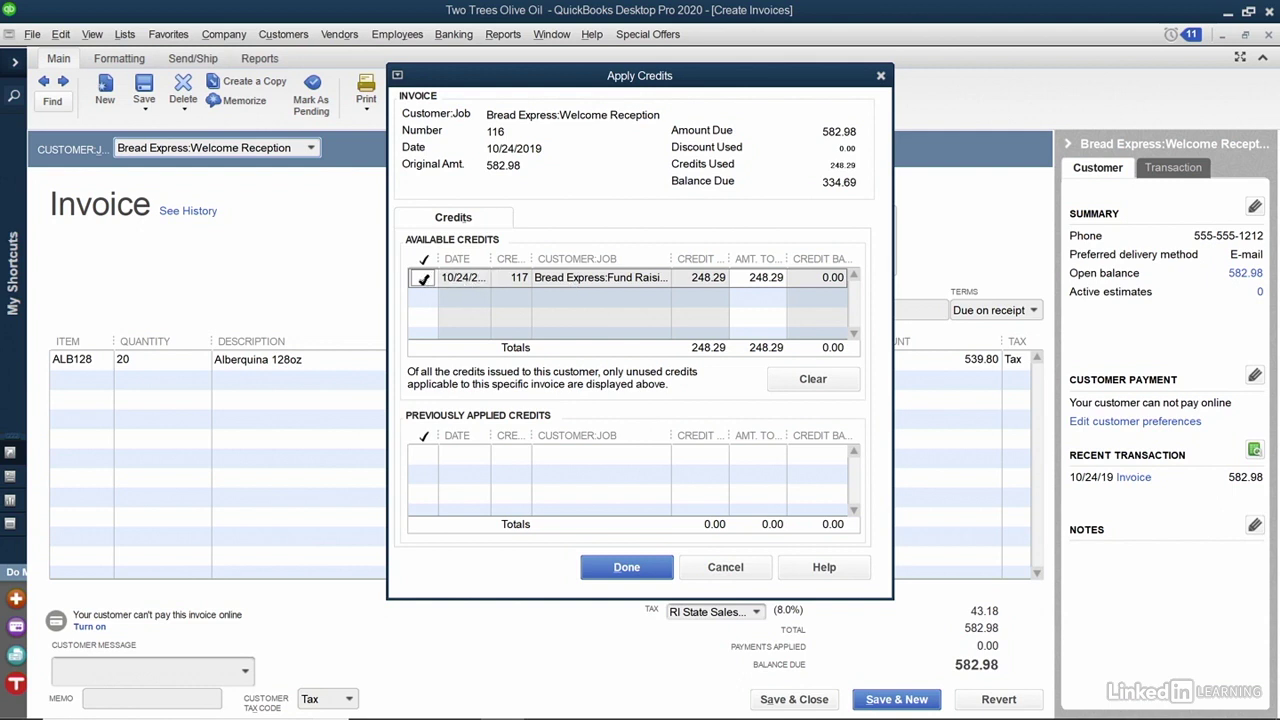
Apply the 248.29 credit to invoice 116, confirm the cross-job transfer, and save the invoice.
click(643, 577)
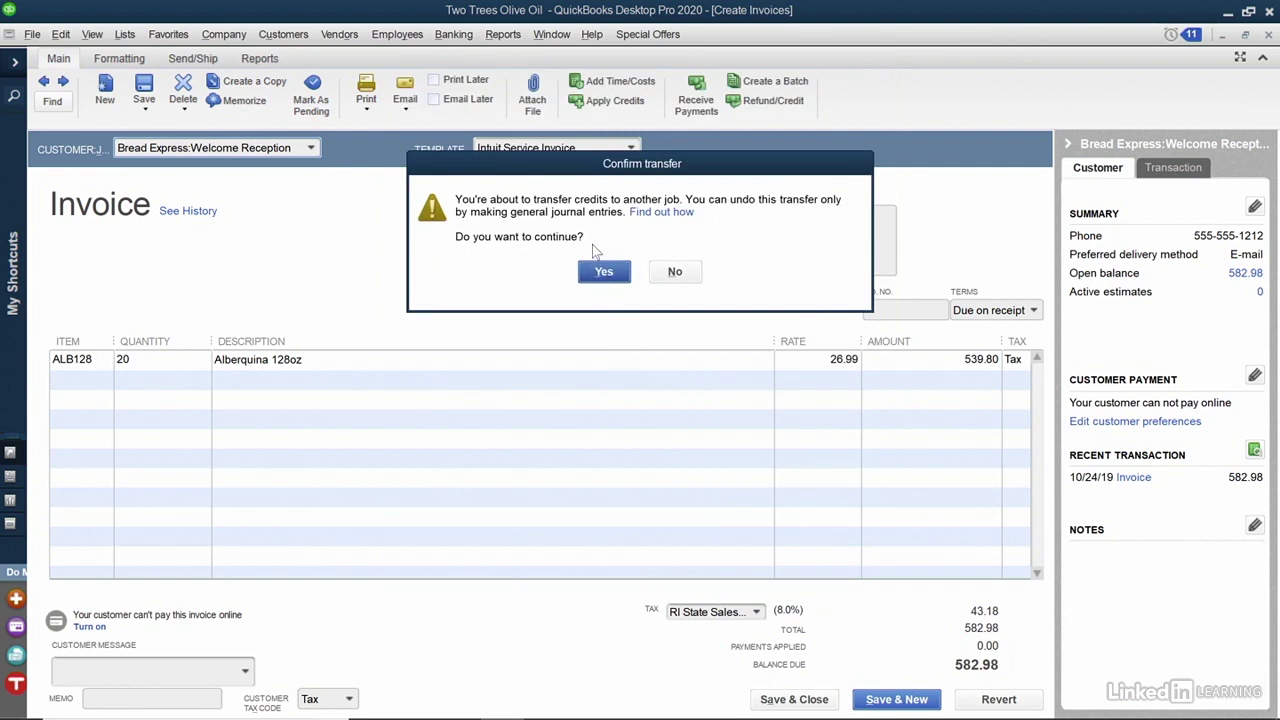
click(604, 276)
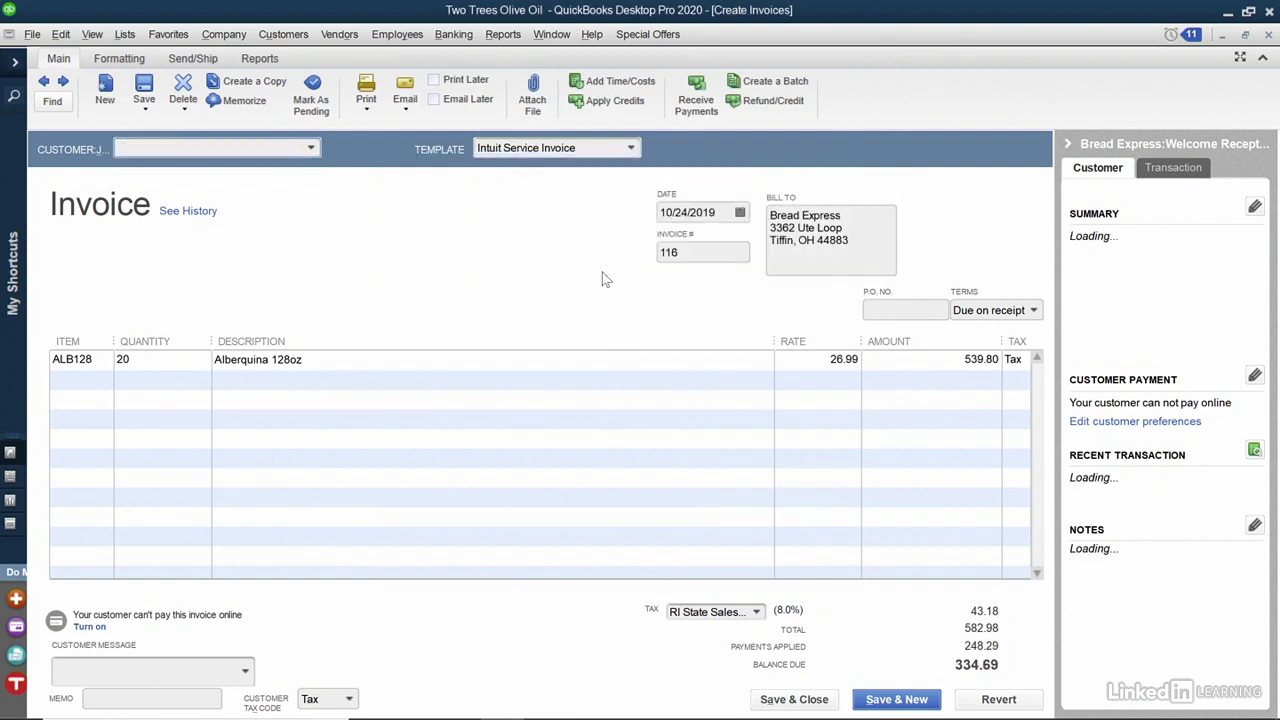
click(801, 697)
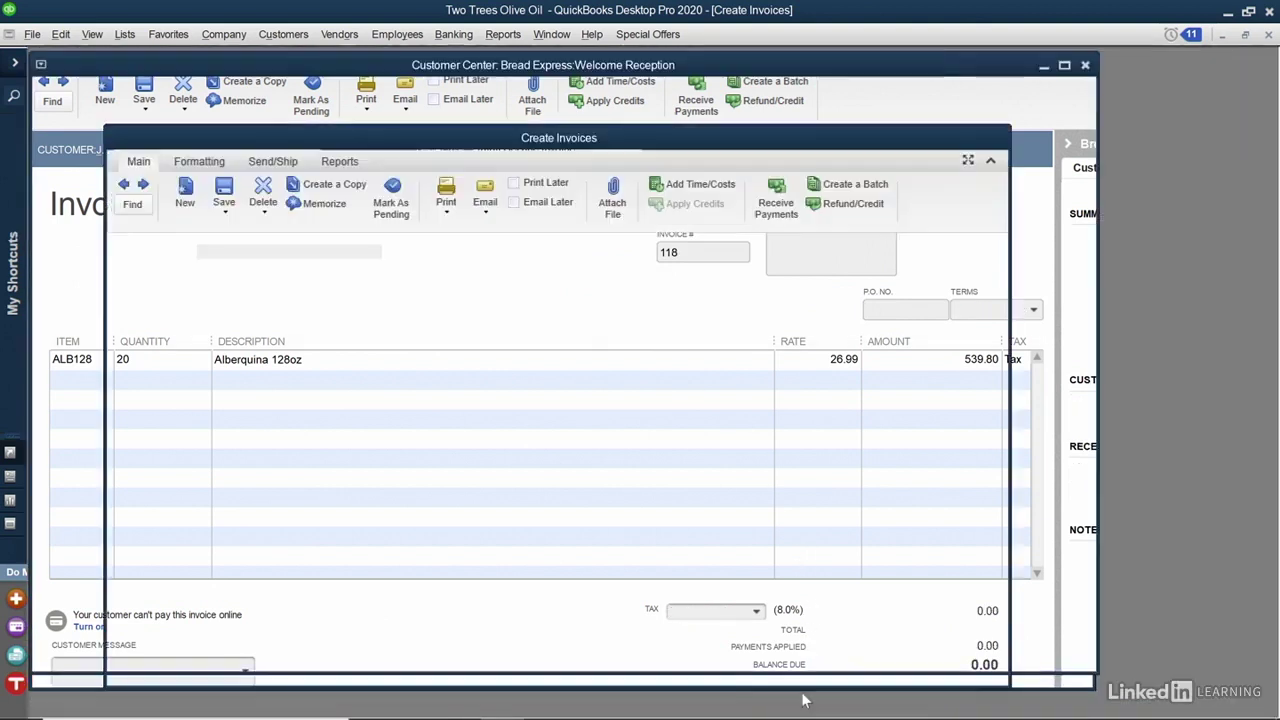